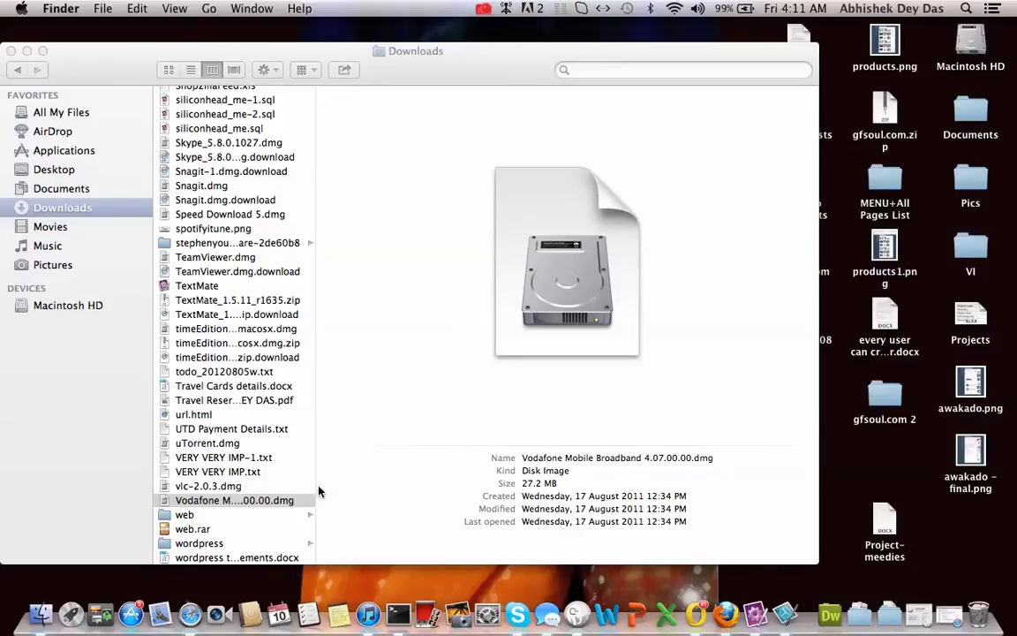
Mount the Vodafone Mobile Broadband 4.07.00.00 disk image from Downloads and close its installer window
{"action": "double_click", "coordinate": [271, 502]}
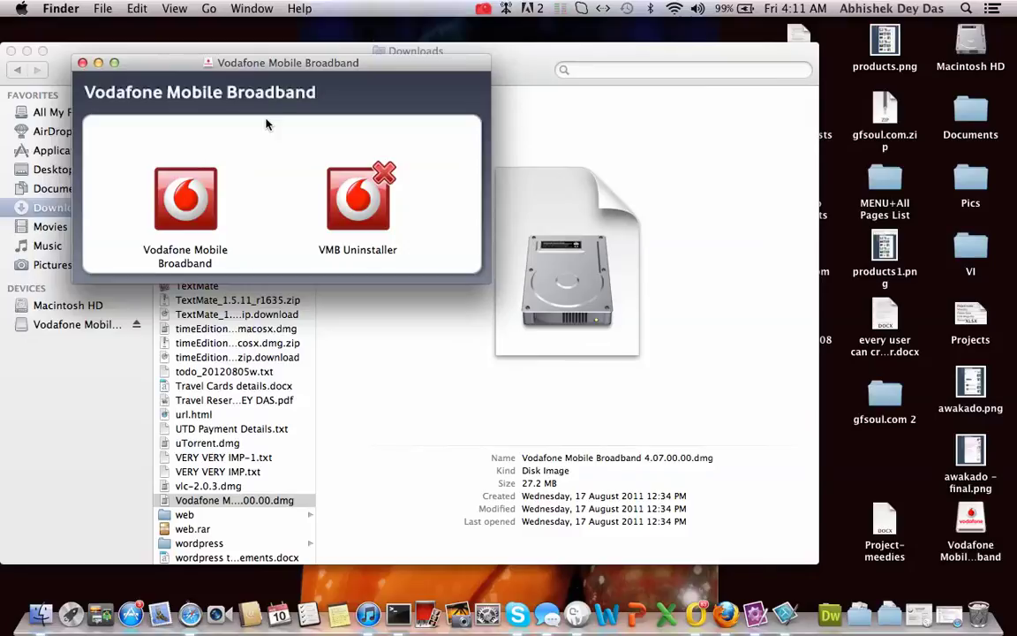
{"action": "left_click", "coordinate": [82, 63]}
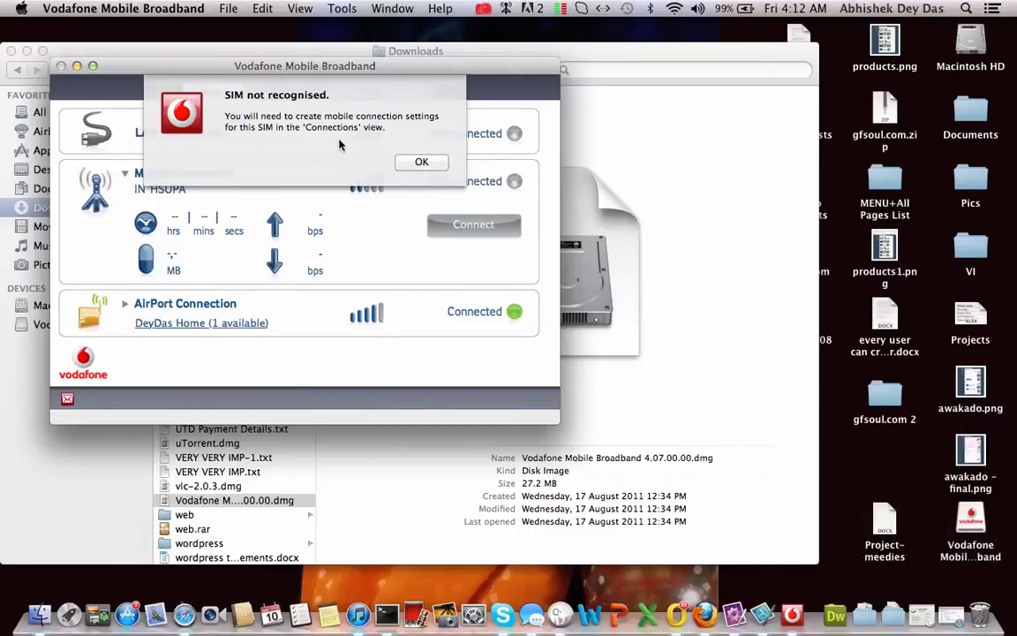
Dismiss the SIM notice and add a mobile connection named Reliance with the access point name smartnet
{"action": "left_click", "coordinate": [408, 165]}
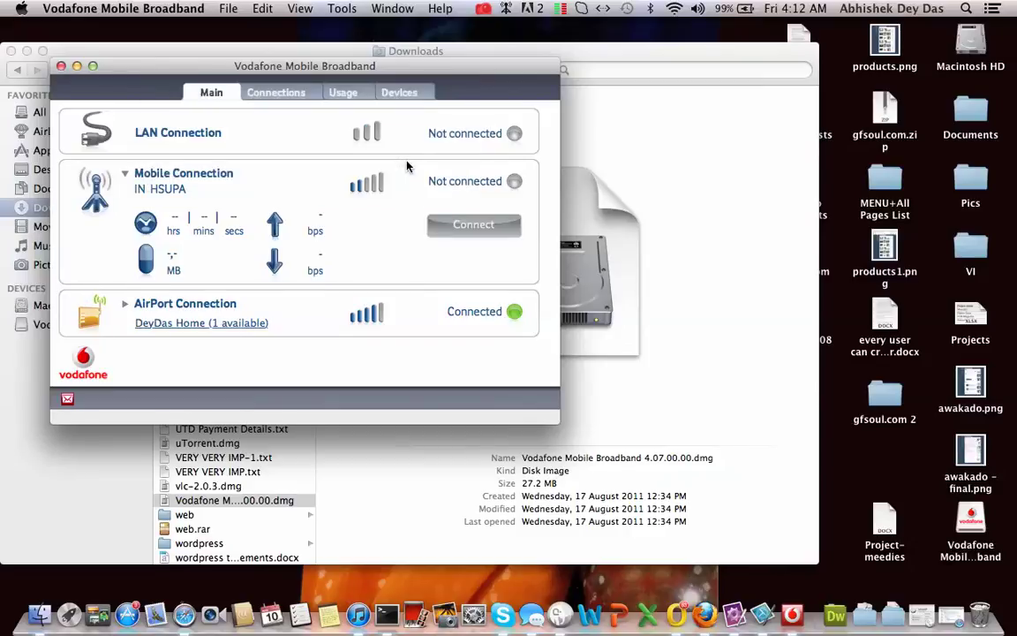
{"action": "left_click", "coordinate": [275, 93]}
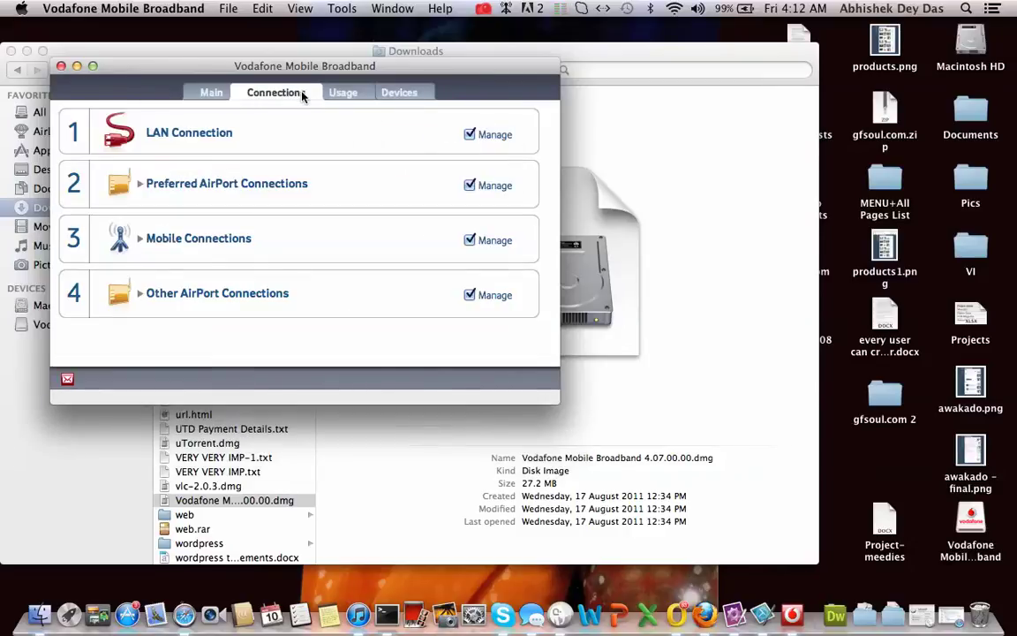
{"action": "left_click", "coordinate": [141, 239]}
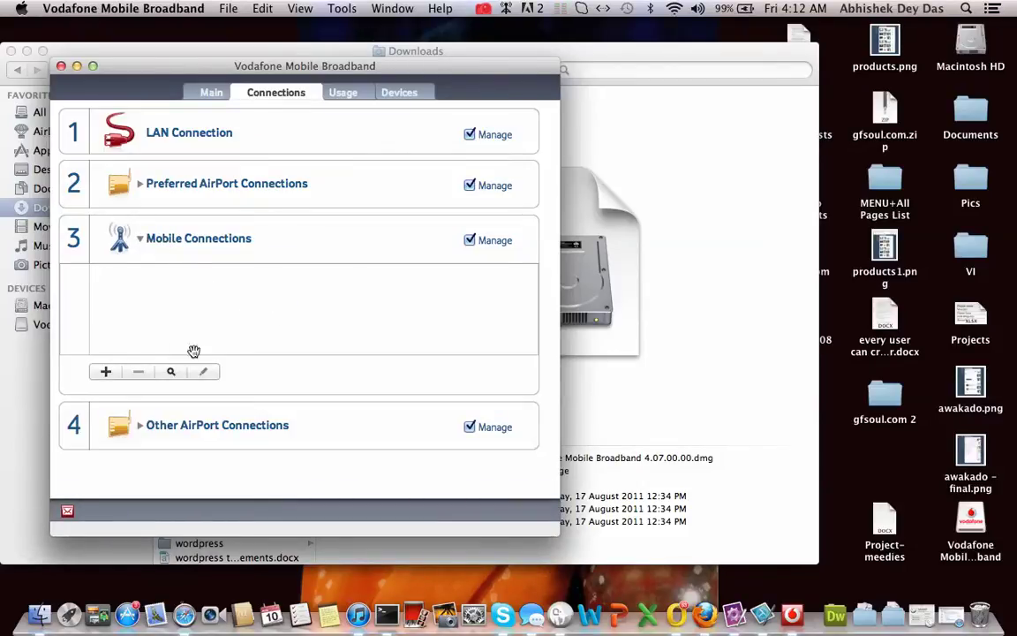
{"action": "left_click", "coordinate": [105, 371]}
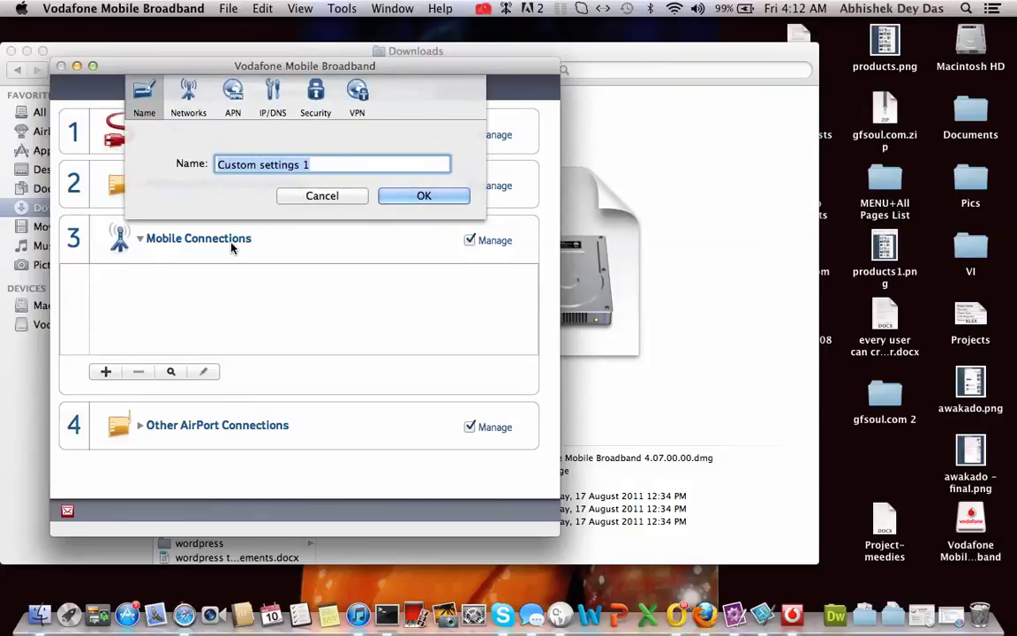
{"action": "type", "text": "Reliance"}
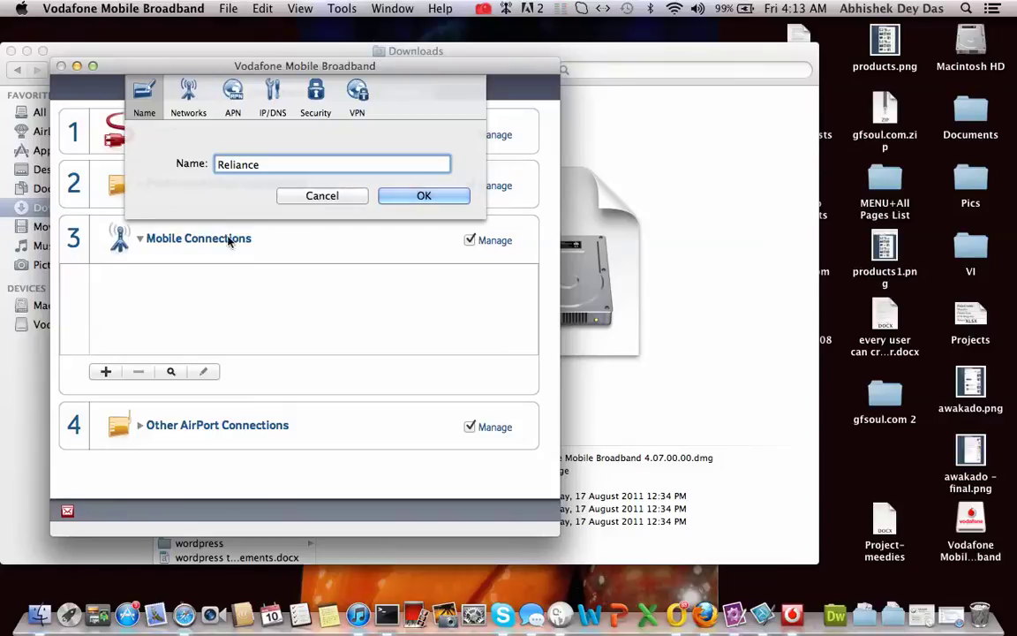
{"action": "left_click", "coordinate": [231, 99]}
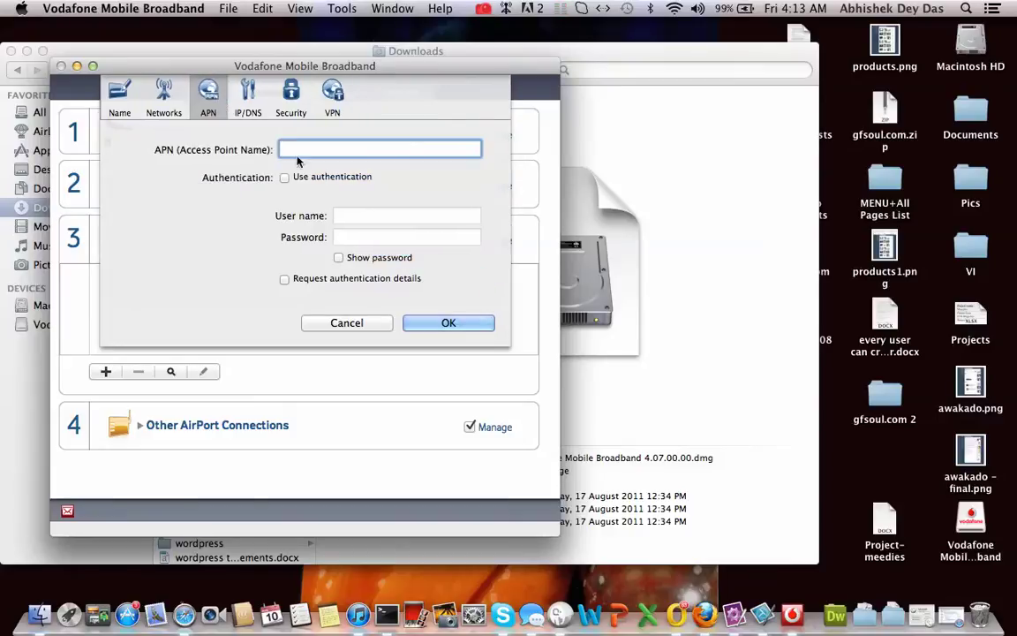
{"action": "type", "text": "smartnet"}
{"action": "left_click", "coordinate": [447, 322]}
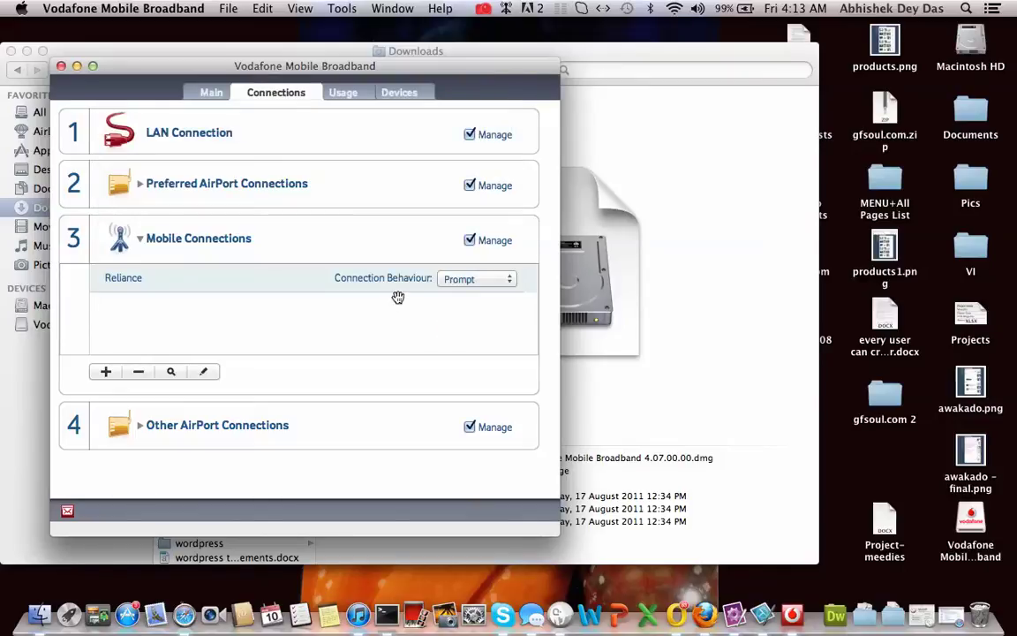
Connect the mobile connection and turn off the computer's Wi-Fi
{"action": "left_click", "coordinate": [211, 92]}
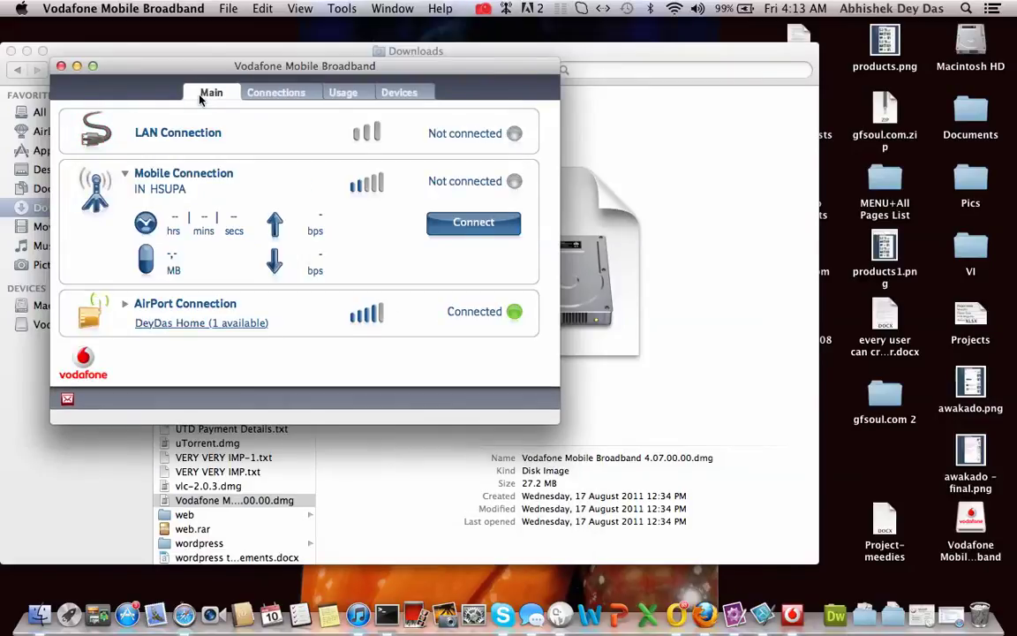
{"action": "left_click", "coordinate": [456, 226]}
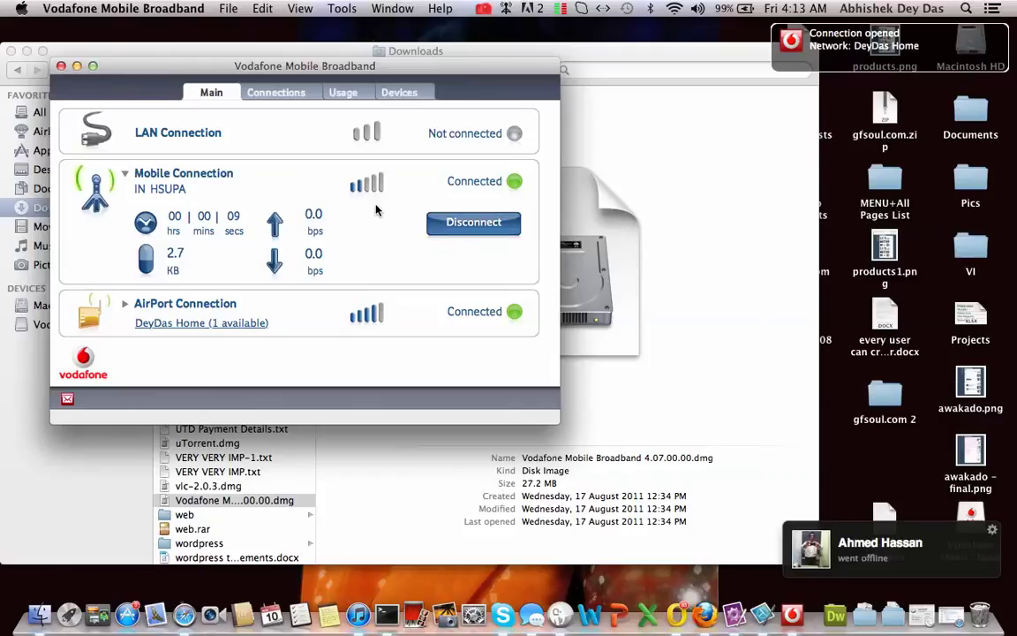
{"action": "left_click", "coordinate": [673, 8]}
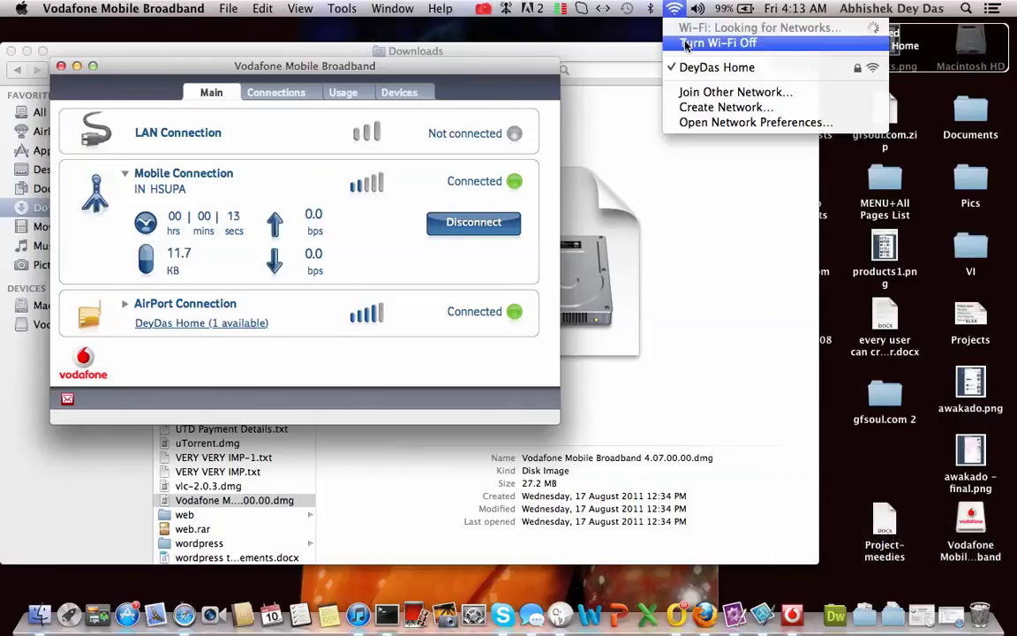
{"action": "left_click", "coordinate": [685, 42]}
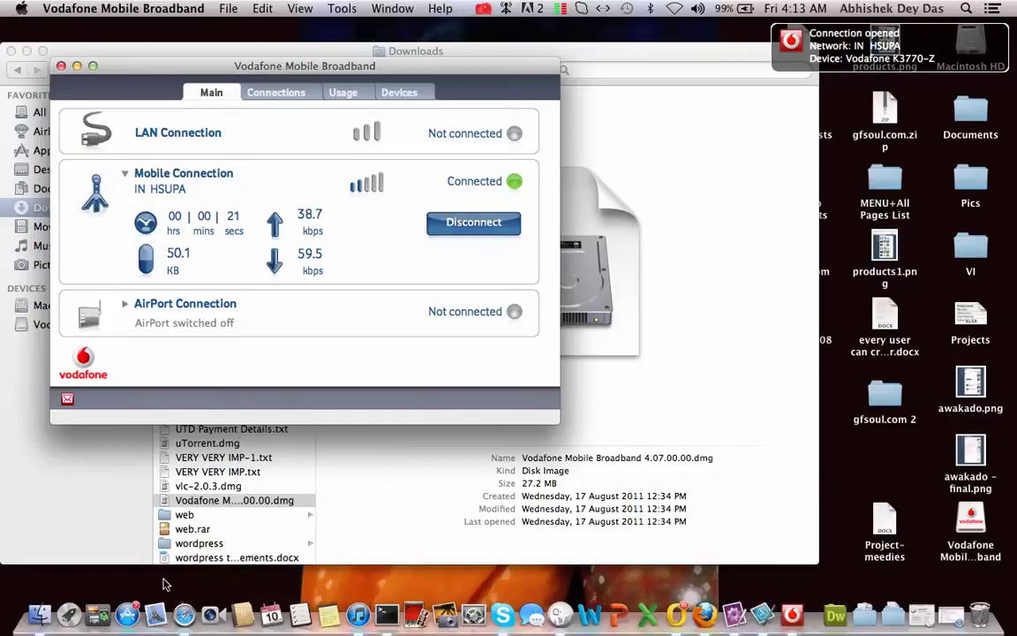
Test the mobile connection in Safari by loading google.com in a new tab and opening Google News, then close the browser window
{"action": "left_click", "coordinate": [199, 578]}
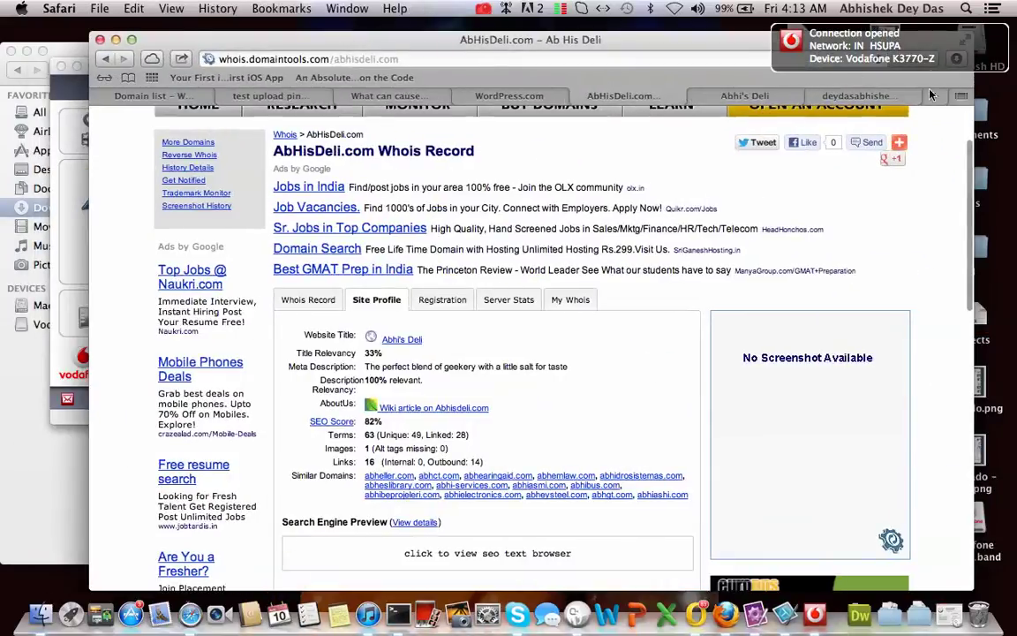
{"action": "key", "text": "super+t"}
{"action": "type", "text": "google.com"}
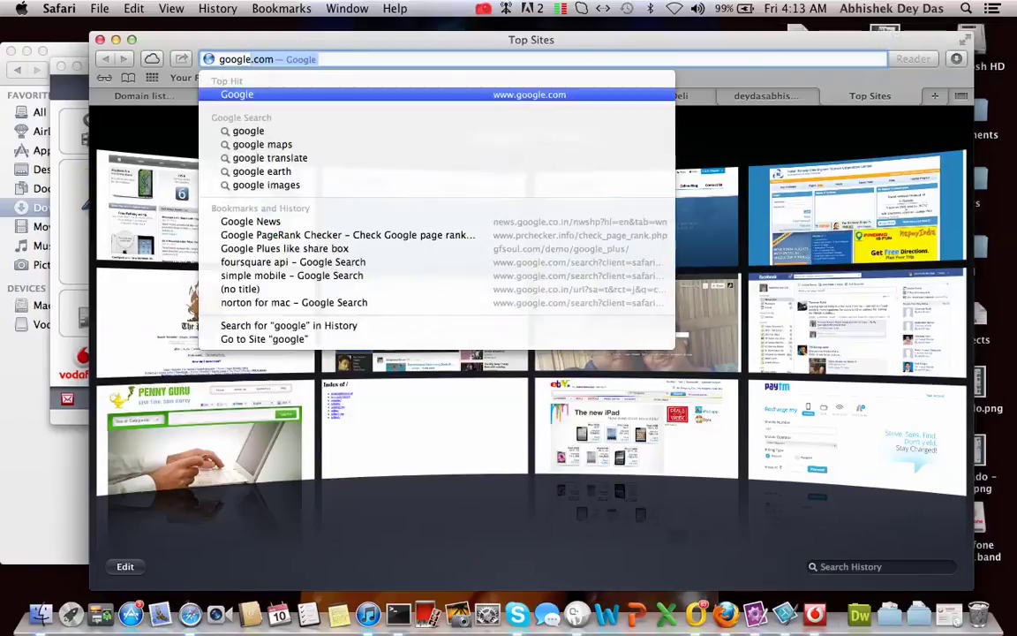
{"action": "key", "text": "Return"}
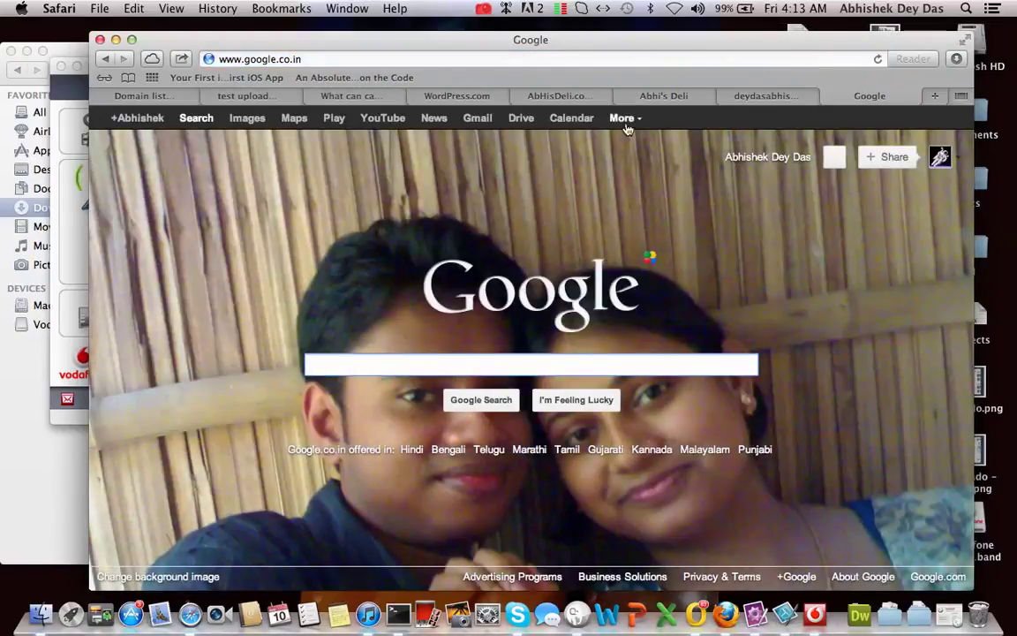
{"action": "left_click", "coordinate": [439, 120]}
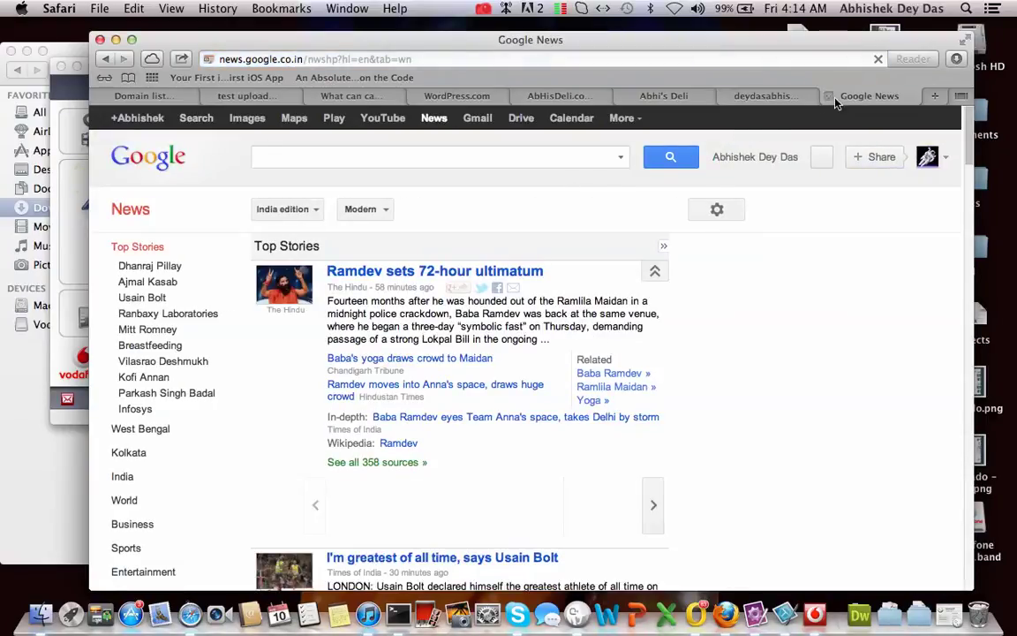
{"action": "left_click", "coordinate": [99, 38]}
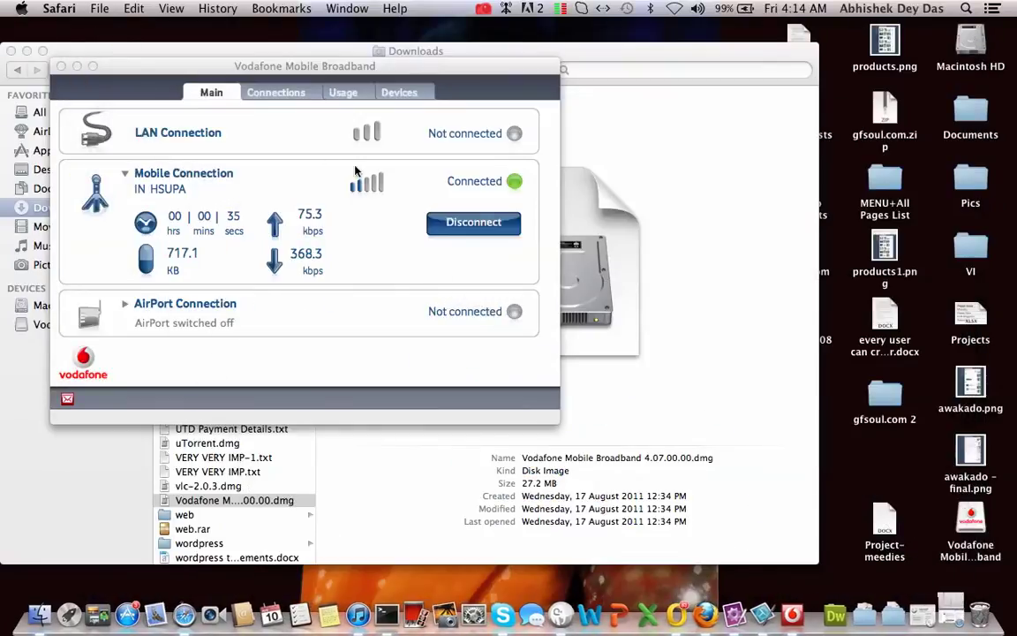
Return to Vodafone Mobile Broadband and disconnect the mobile connection, accepting the closing of the current connection
{"action": "left_click", "coordinate": [365, 208]}
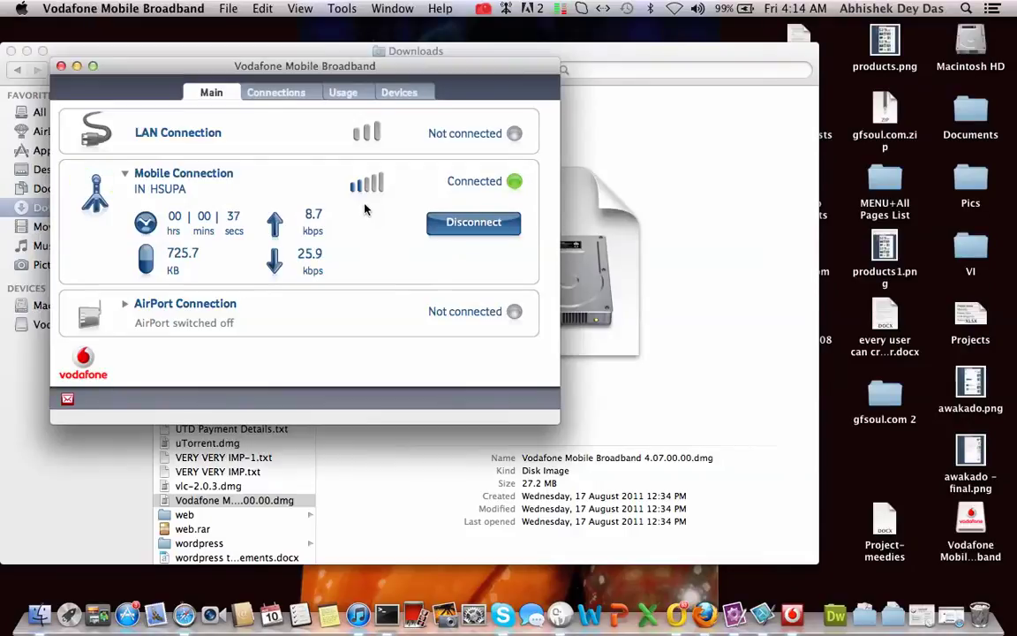
{"action": "left_click", "coordinate": [465, 229]}
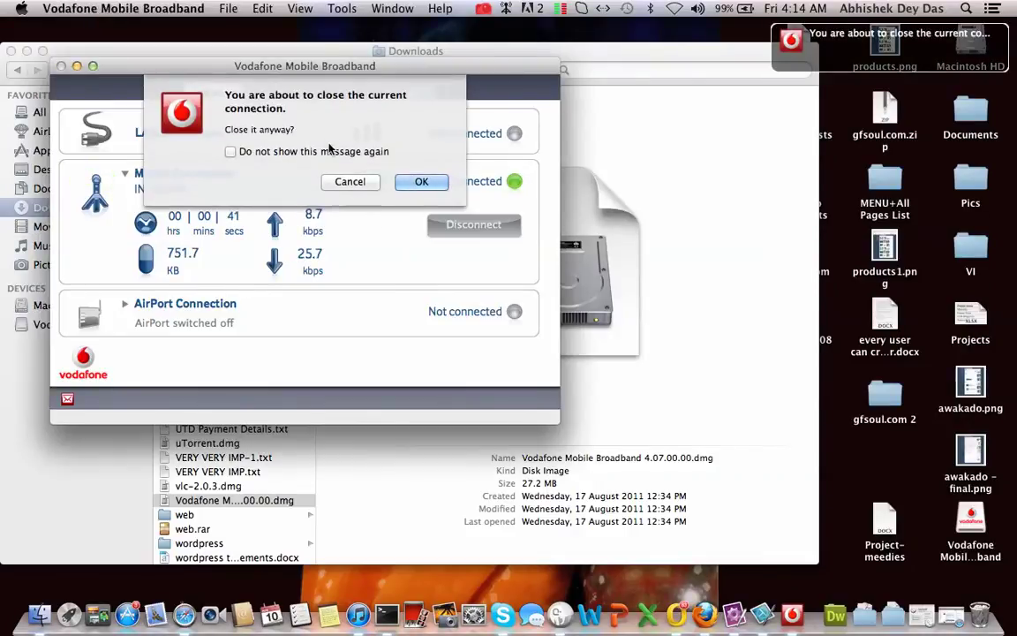
{"action": "left_click", "coordinate": [421, 181]}
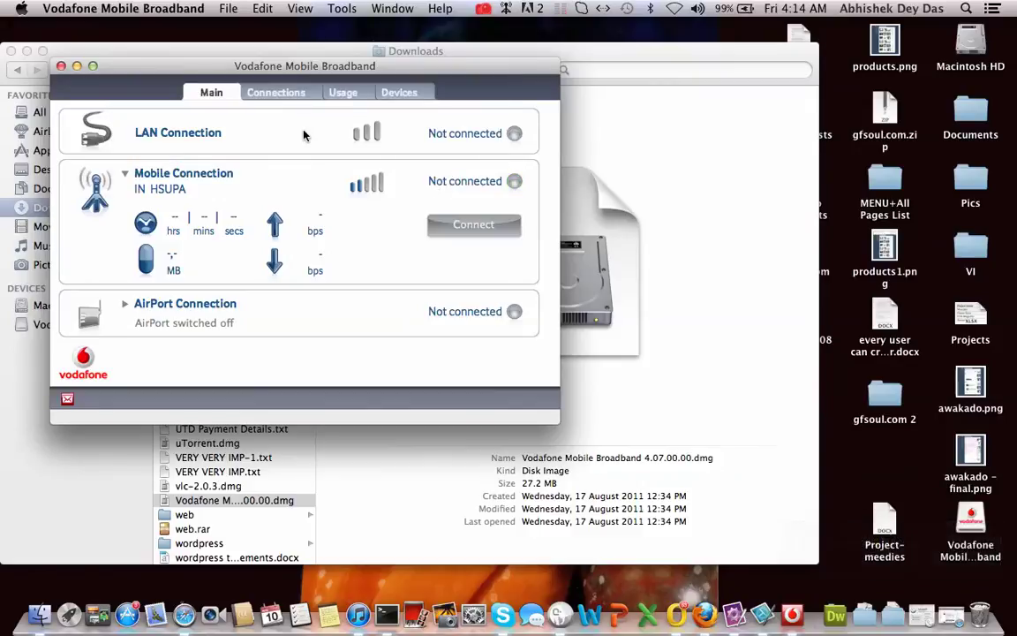
Review the saved mobile connection settings, the connection status and the data usage figures
{"action": "left_click", "coordinate": [276, 93]}
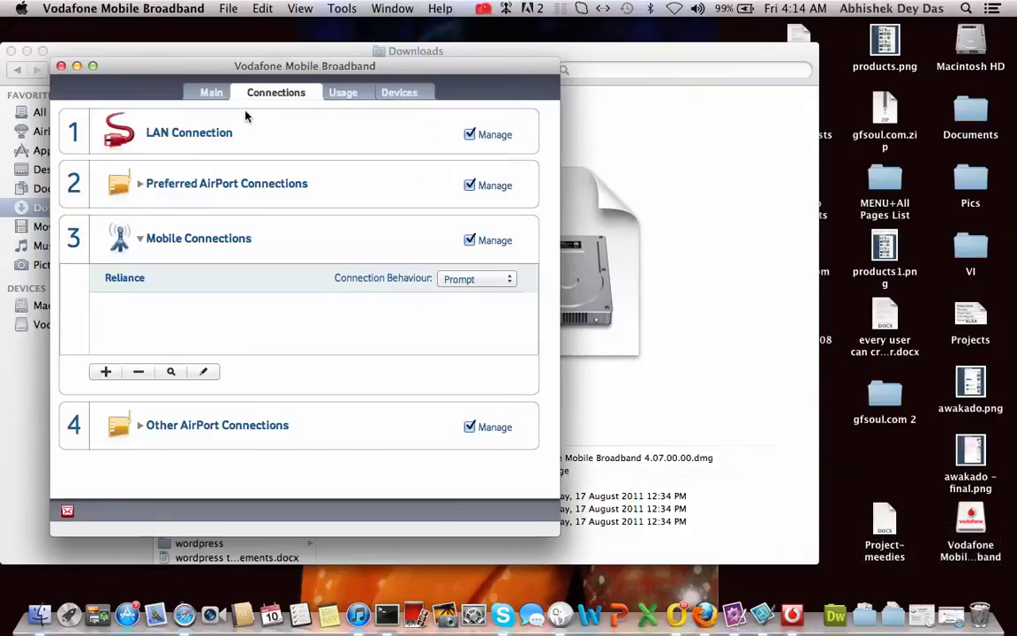
{"action": "left_click", "coordinate": [213, 93]}
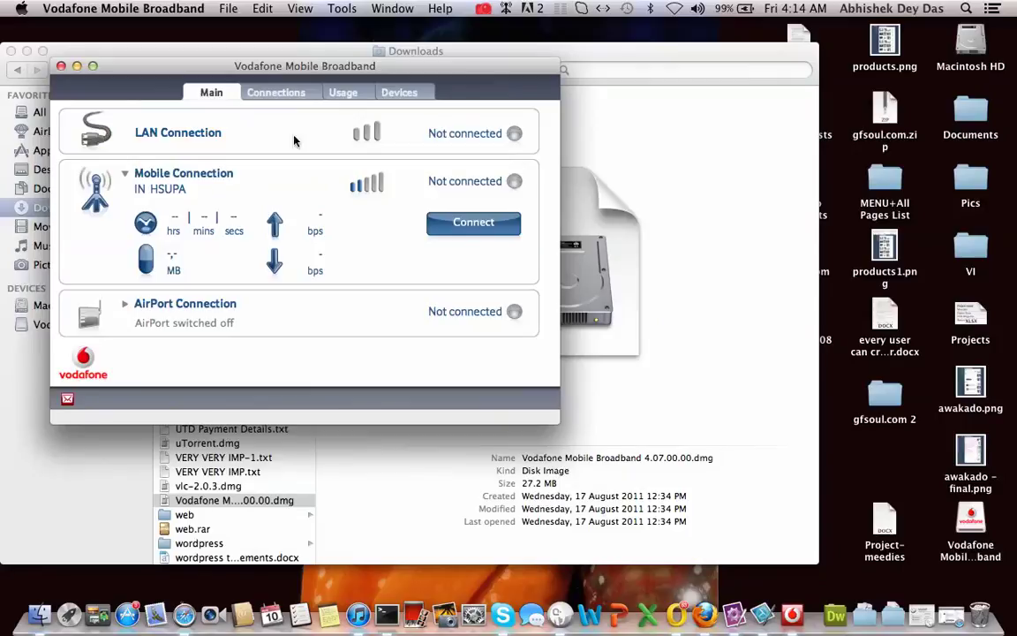
{"action": "left_click", "coordinate": [262, 93]}
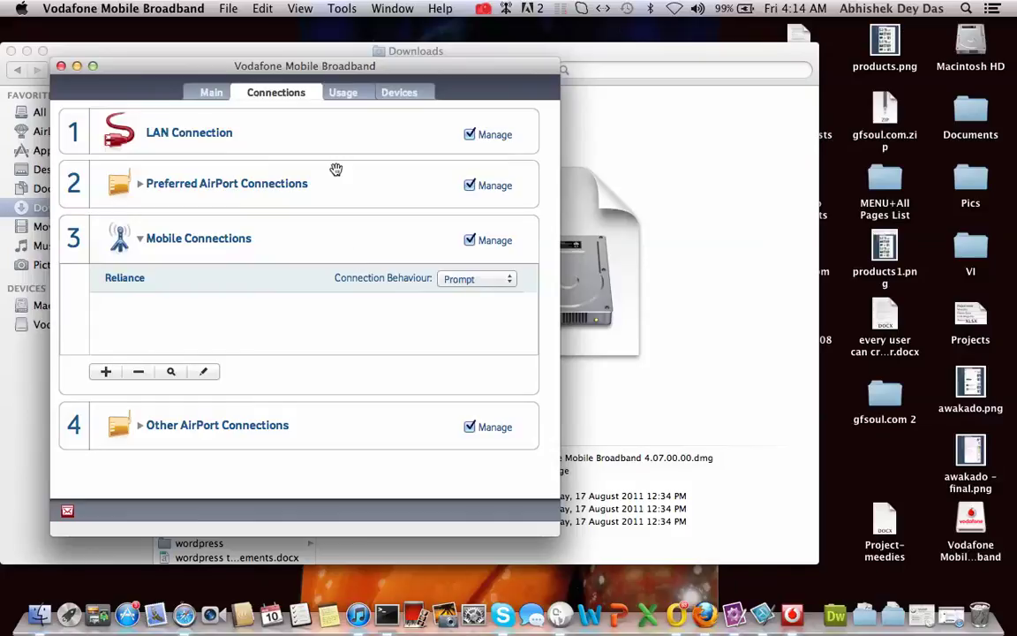
{"action": "left_click", "coordinate": [344, 92]}
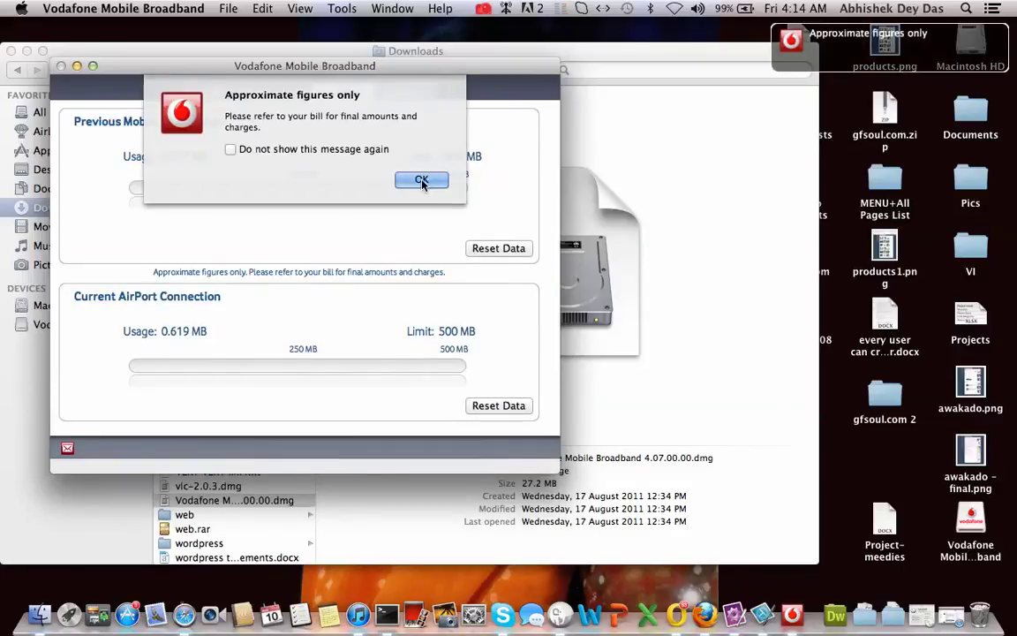
{"action": "left_click", "coordinate": [422, 181]}
{"action": "left_click", "coordinate": [278, 93]}
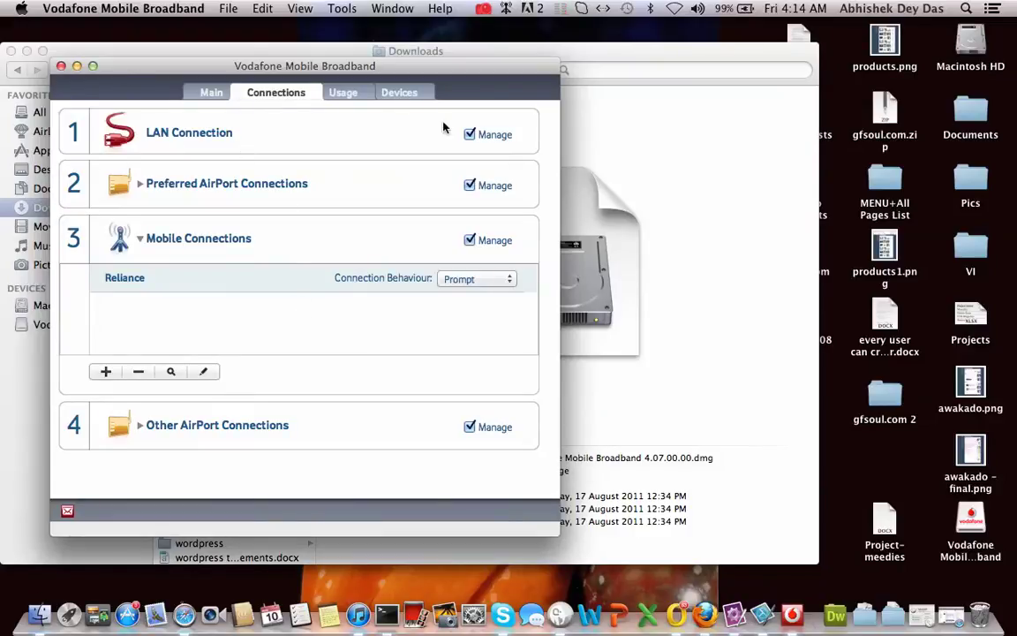
{"action": "left_click", "coordinate": [484, 10]}
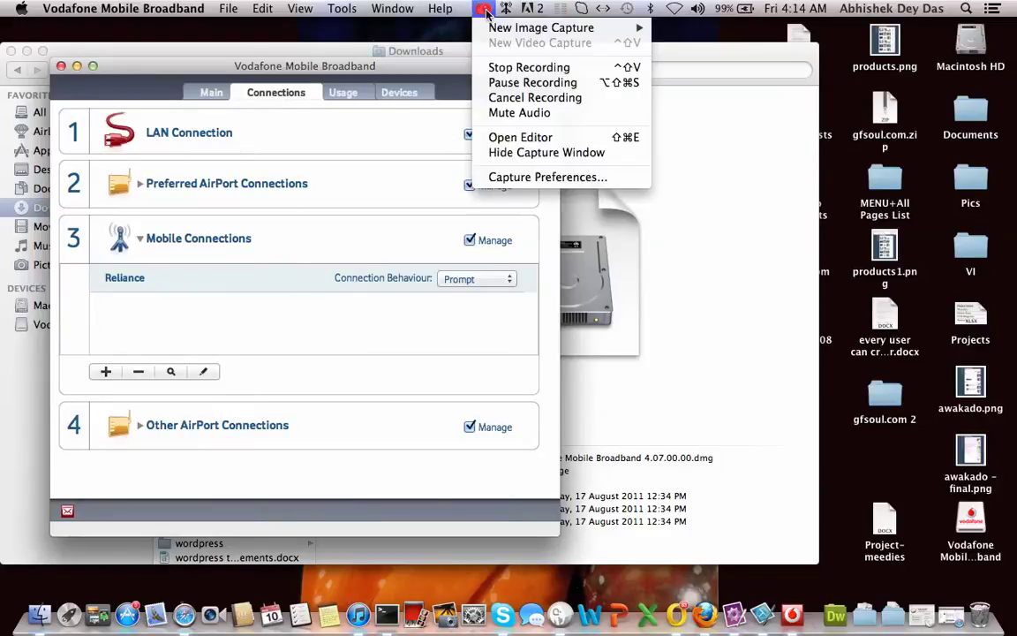